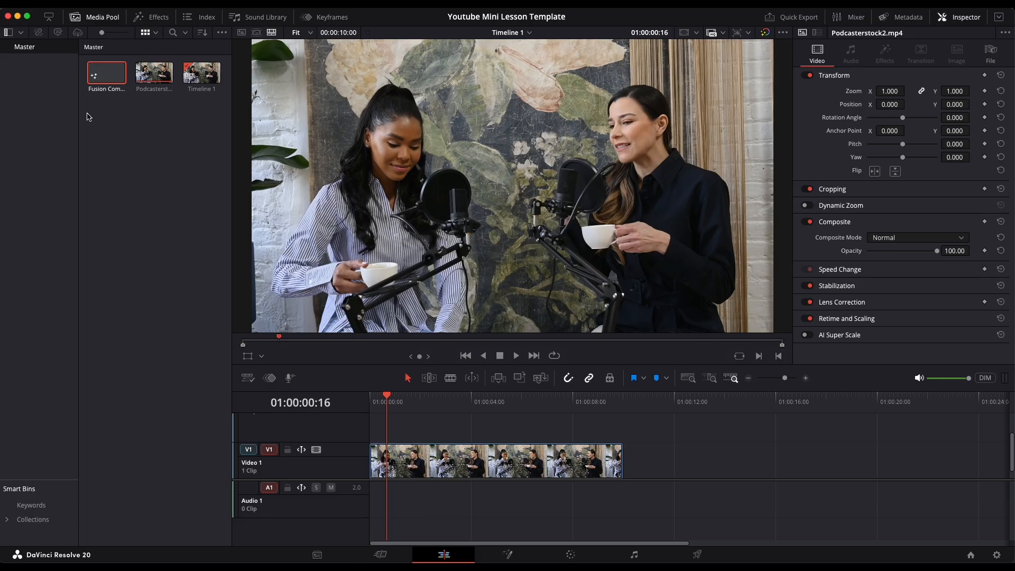
# - Create a new Fusion composition clip in the media pool named "Shape Animation"
pyautogui.rightClick(118, 202)
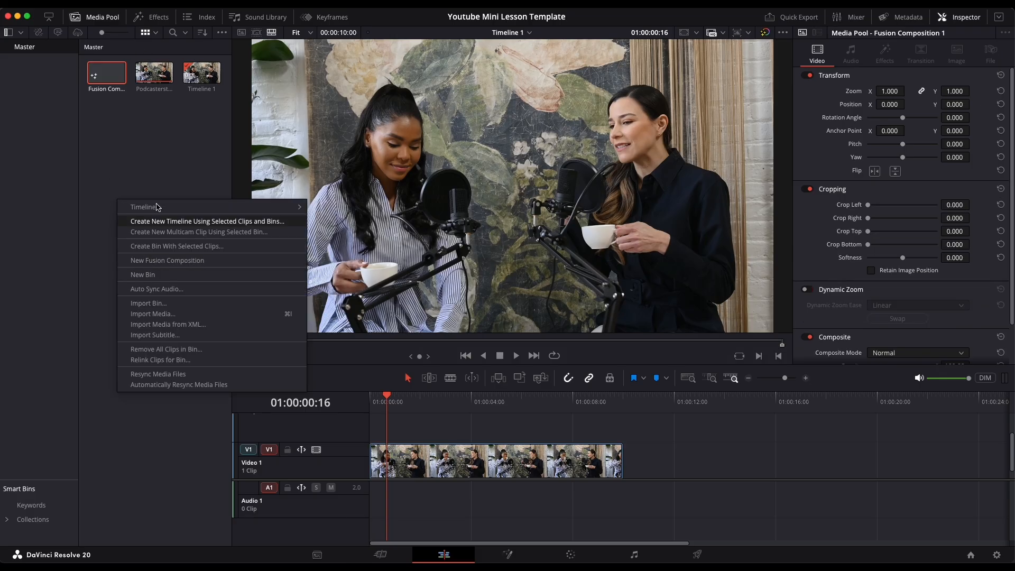
pyautogui.click(188, 260)
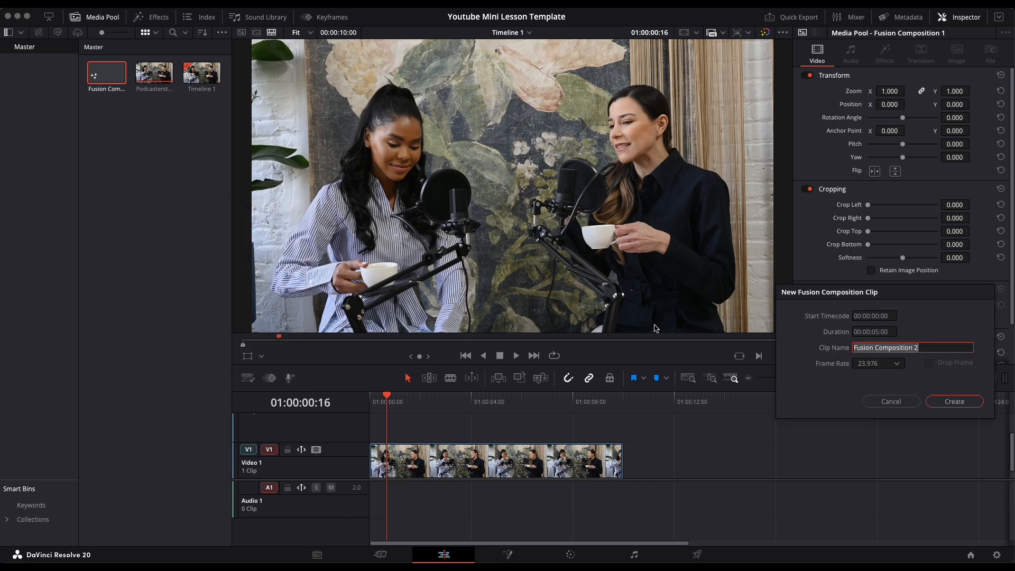
pyautogui.write('Shape Animation')
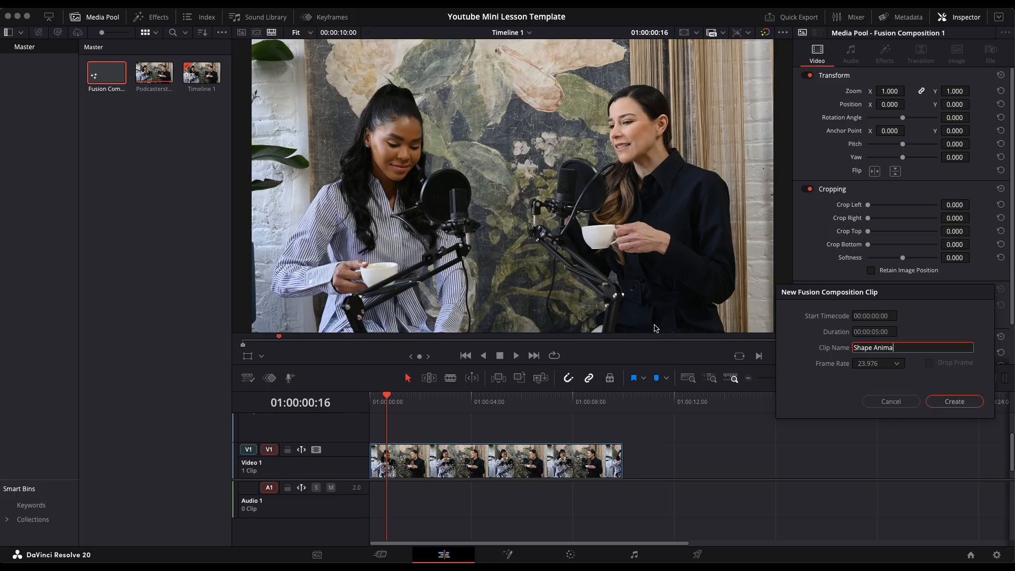
pyautogui.click(954, 401)
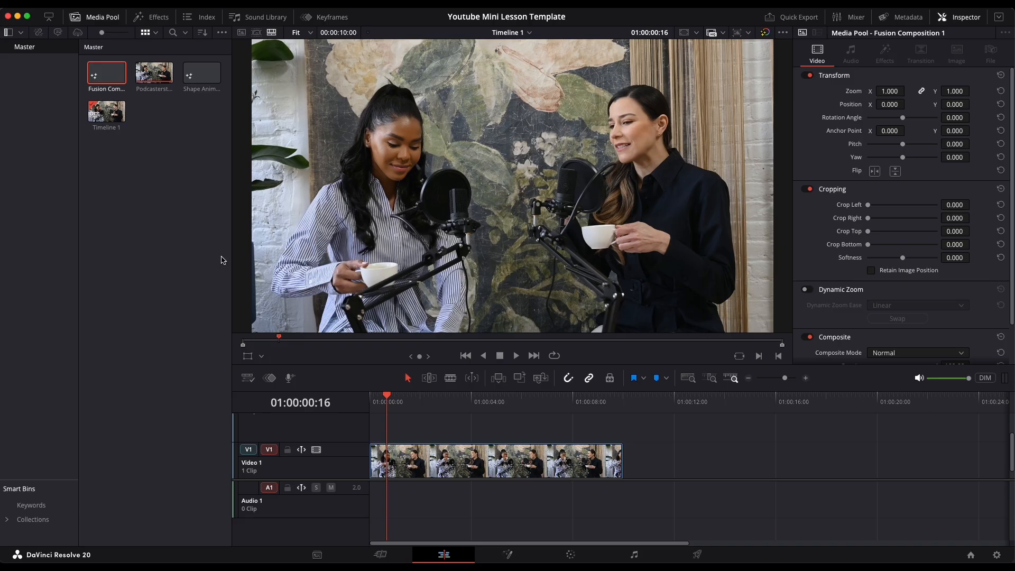
# - Place the Fusion Composition 1 clip on a track above the video clip and move the playhead onto it
pyautogui.doubleClick(97, 76)
pyautogui.click(141, 199)
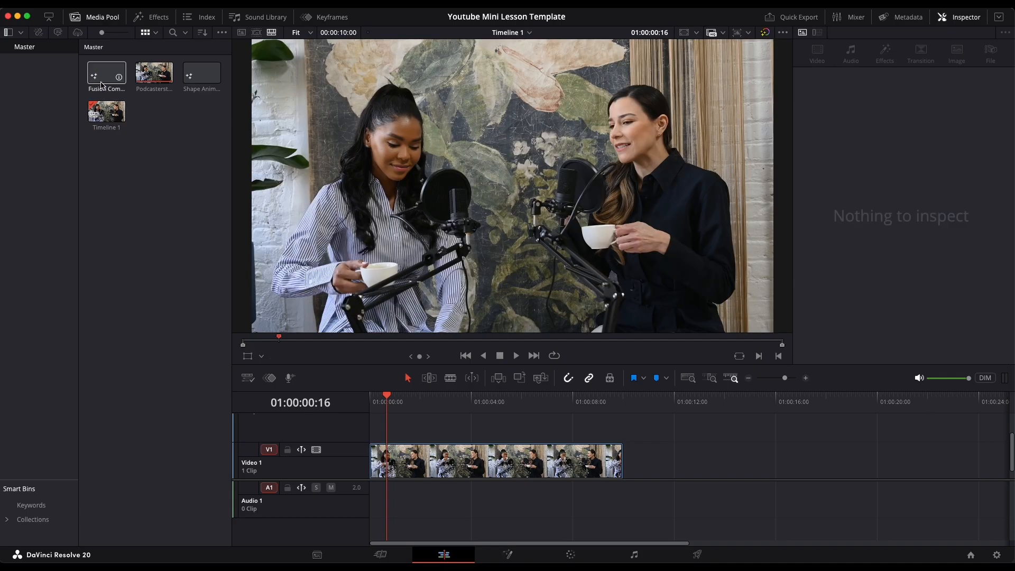
pyautogui.moveTo(106, 77); pyautogui.dragTo(403, 424)
pyautogui.click(408, 444)
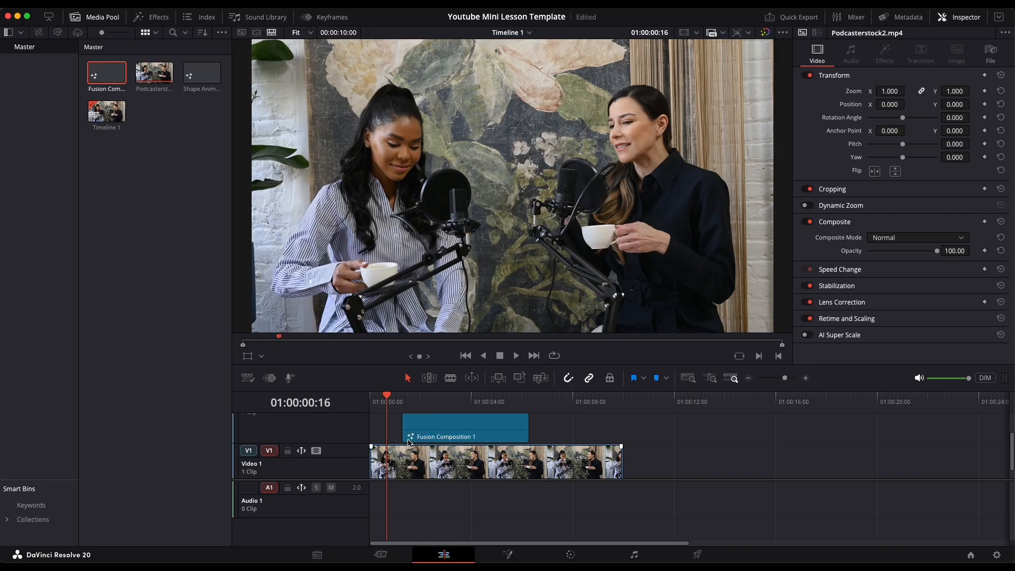
pyautogui.click(422, 401)
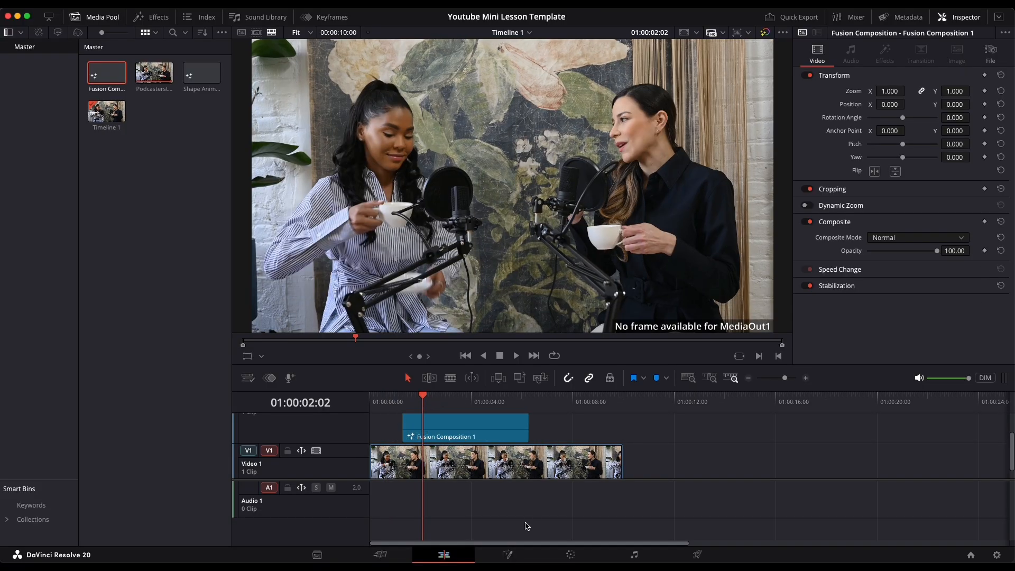
# - Open the composition in Fusion and move the MediaOut1 node toward the right of the node area
pyautogui.click(506, 554)
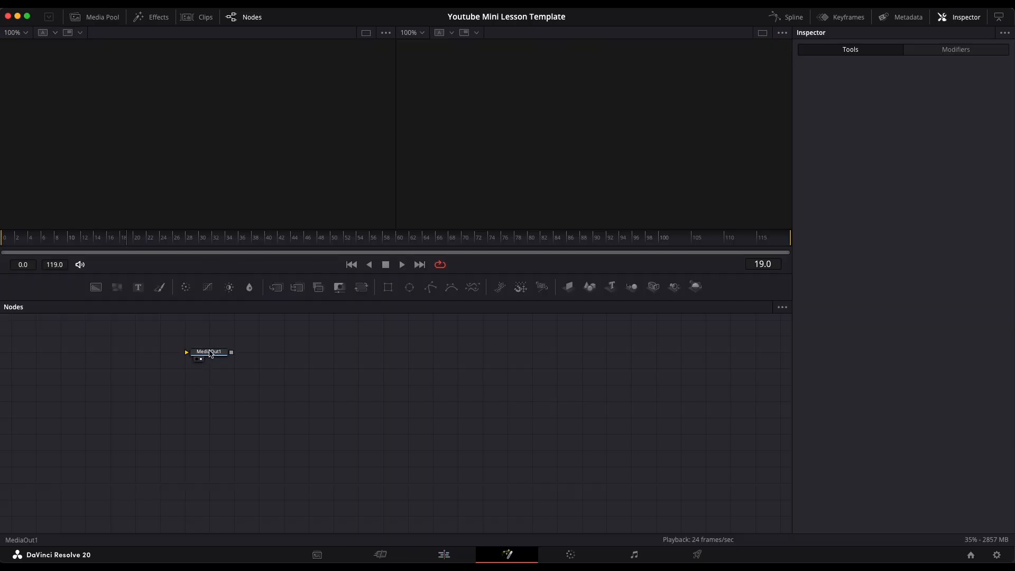
pyautogui.moveTo(211, 353); pyautogui.dragTo(568, 418)
pyautogui.click(366, 412)
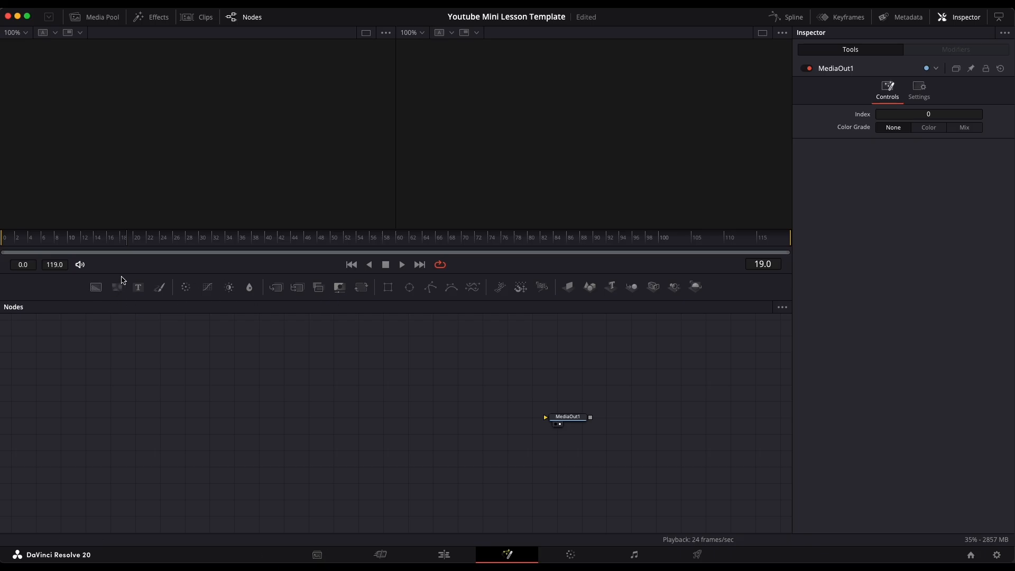
# - Add a Background node connected to MediaOut1 and line the two nodes up horizontally
pyautogui.moveTo(93, 290); pyautogui.dragTo(545, 417)
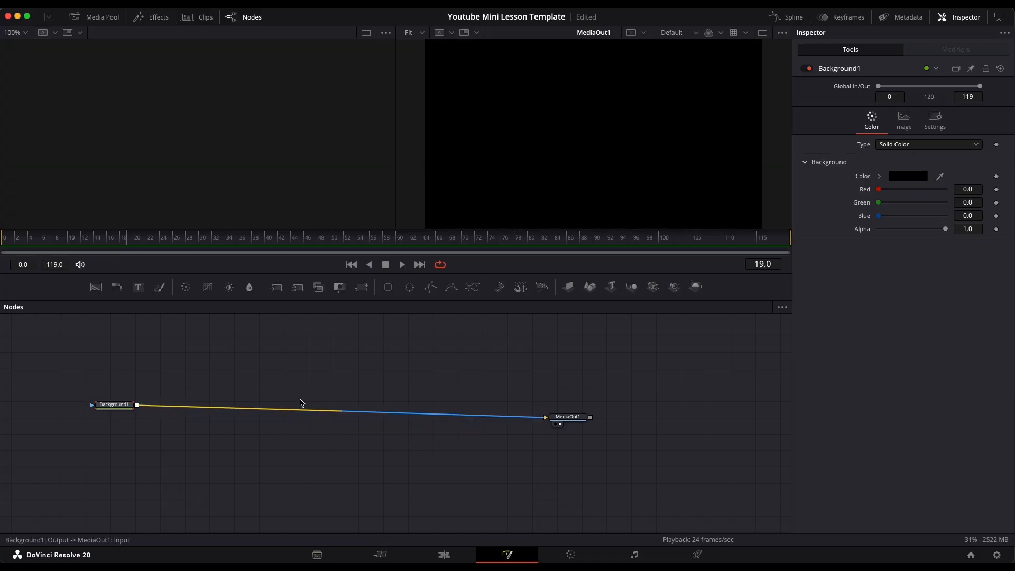
pyautogui.moveTo(117, 405); pyautogui.dragTo(127, 427)
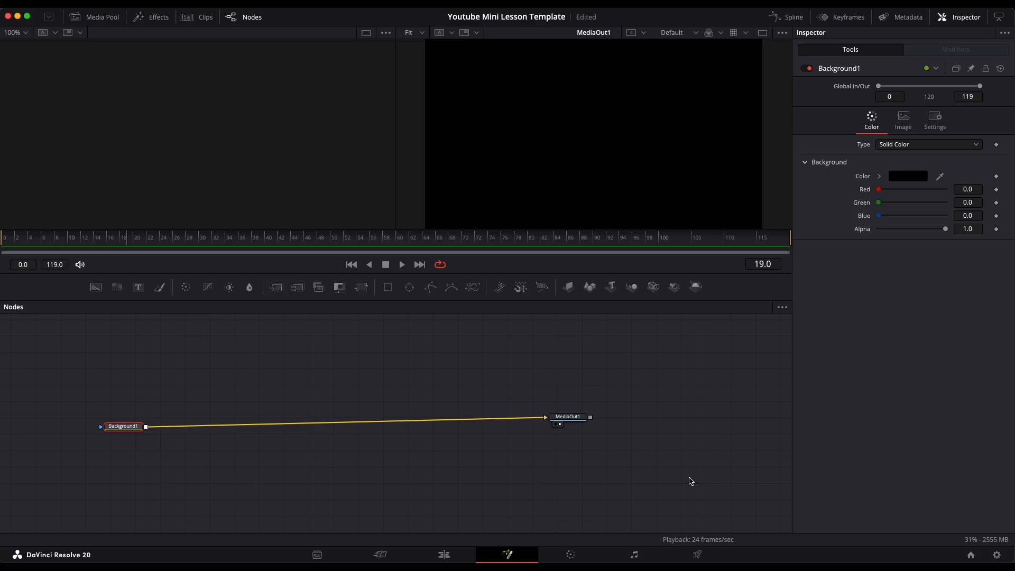
pyautogui.moveTo(572, 421)
pyautogui.mouseDown()
pyautogui.moveTo(579, 437)
pyautogui.moveTo(576, 426)
pyautogui.mouseUp()
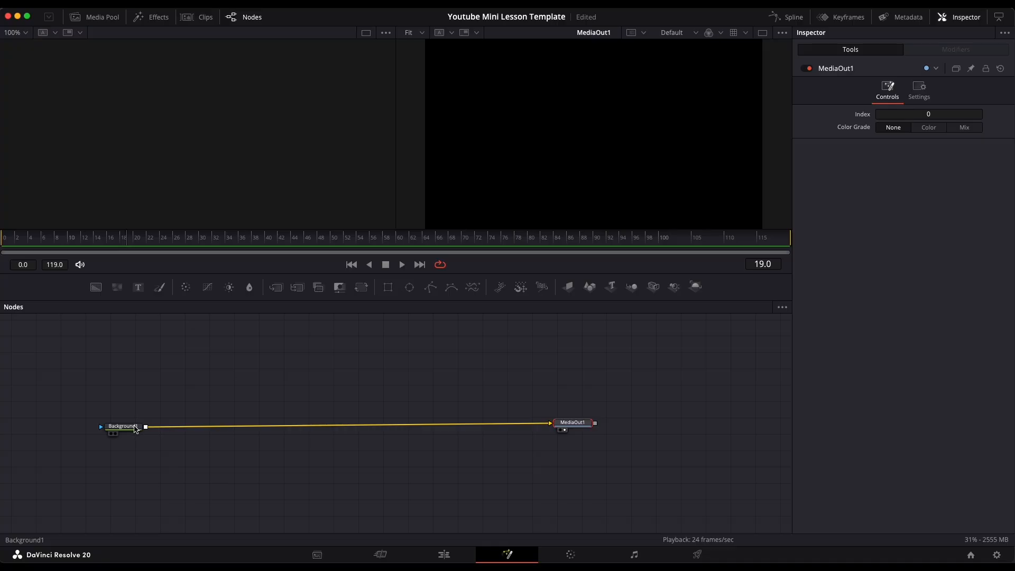
pyautogui.moveTo(135, 429); pyautogui.dragTo(137, 425)
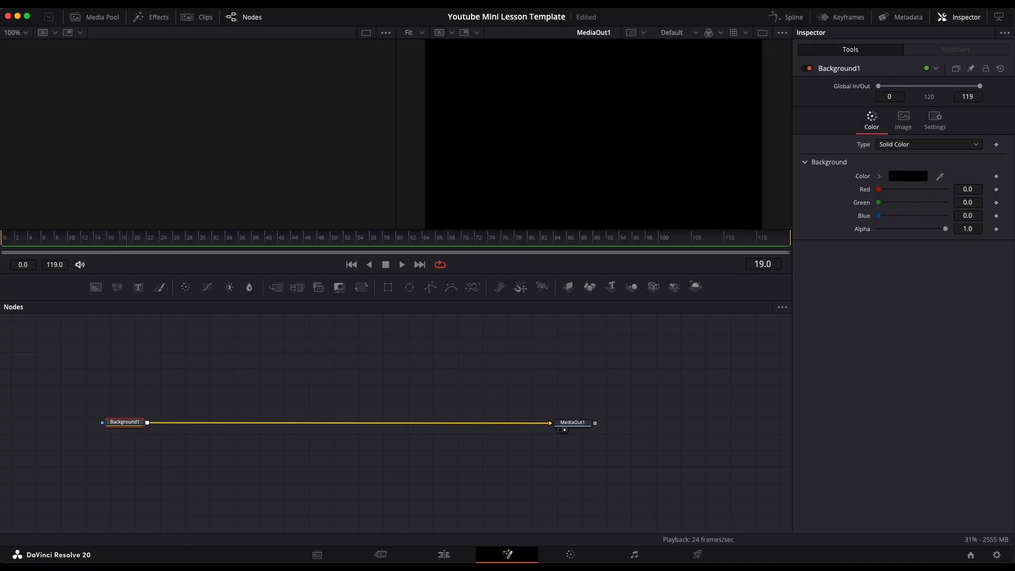
# - Set the Background node's color to white
pyautogui.click(910, 177)
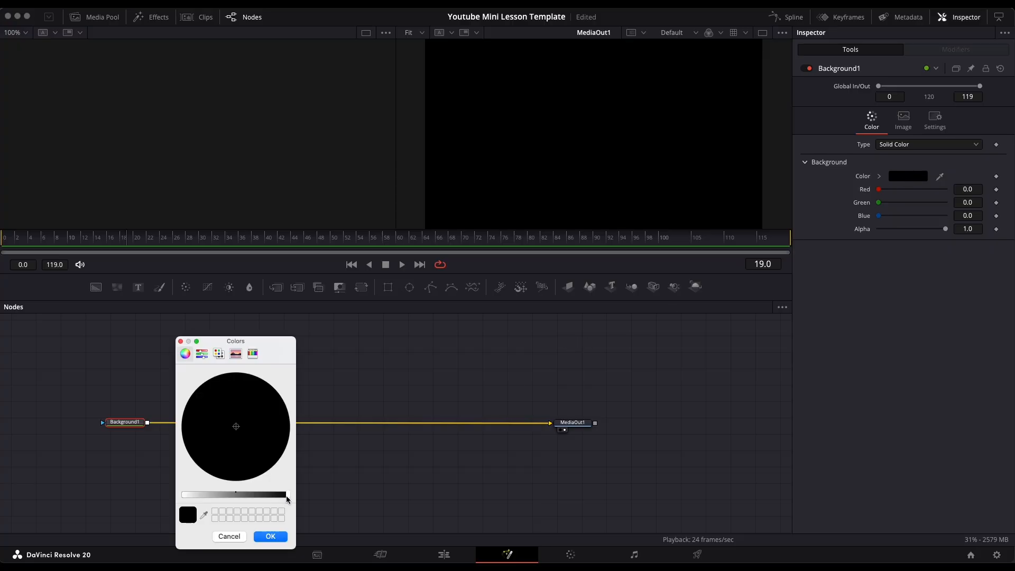
pyautogui.moveTo(287, 497); pyautogui.dragTo(168, 499)
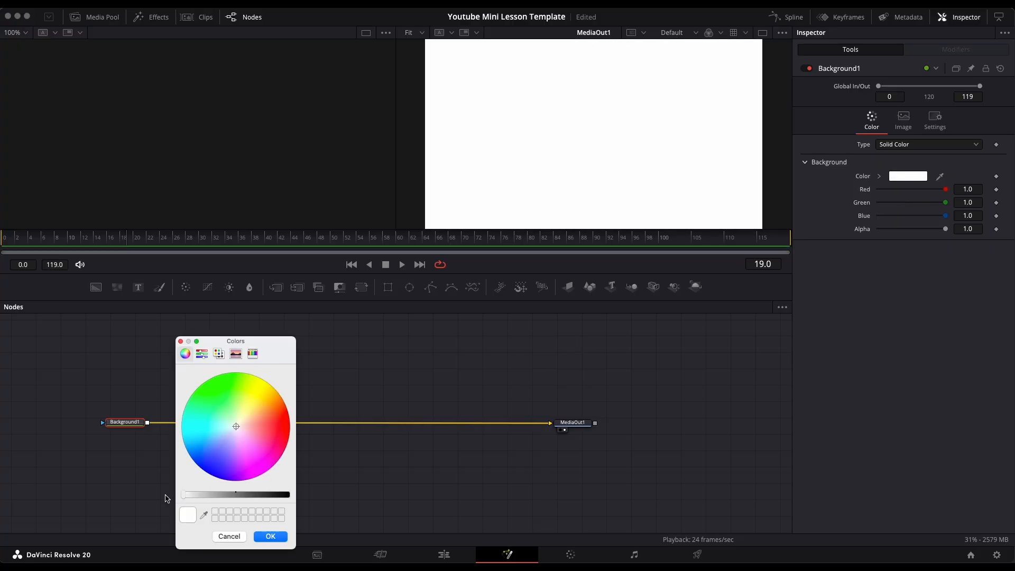
pyautogui.click(269, 537)
# - Select the Background and MediaOut1 nodes and move them lower in the node area
pyautogui.moveTo(107, 385); pyautogui.dragTo(623, 482)
pyautogui.moveTo(564, 428); pyautogui.dragTo(573, 460)
pyautogui.click(261, 364)
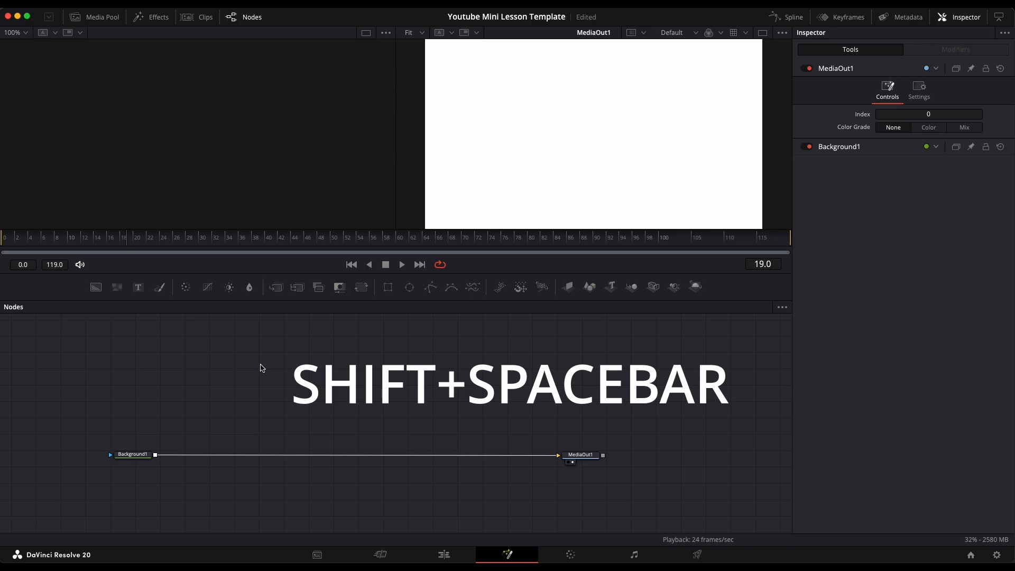
# - Add an sRectangle node and position it above the Background node
pyautogui.hotkey('shift', 'space')
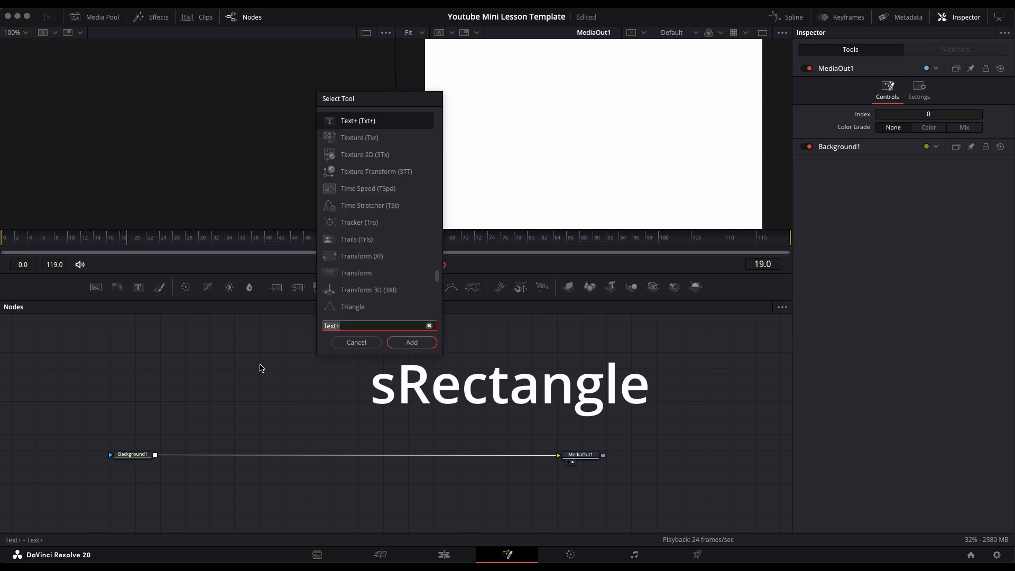
pyautogui.write('srec')
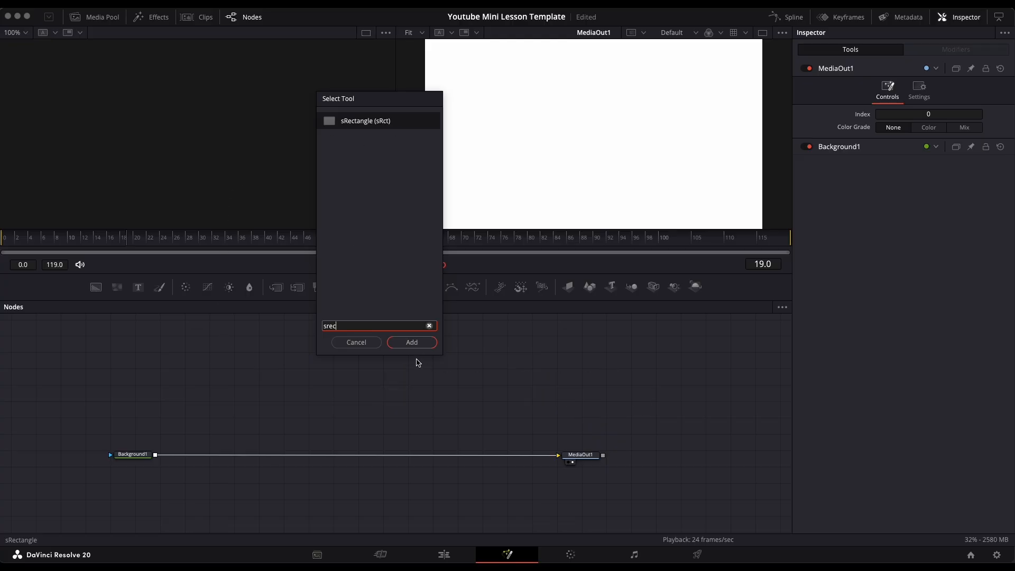
pyautogui.click(411, 342)
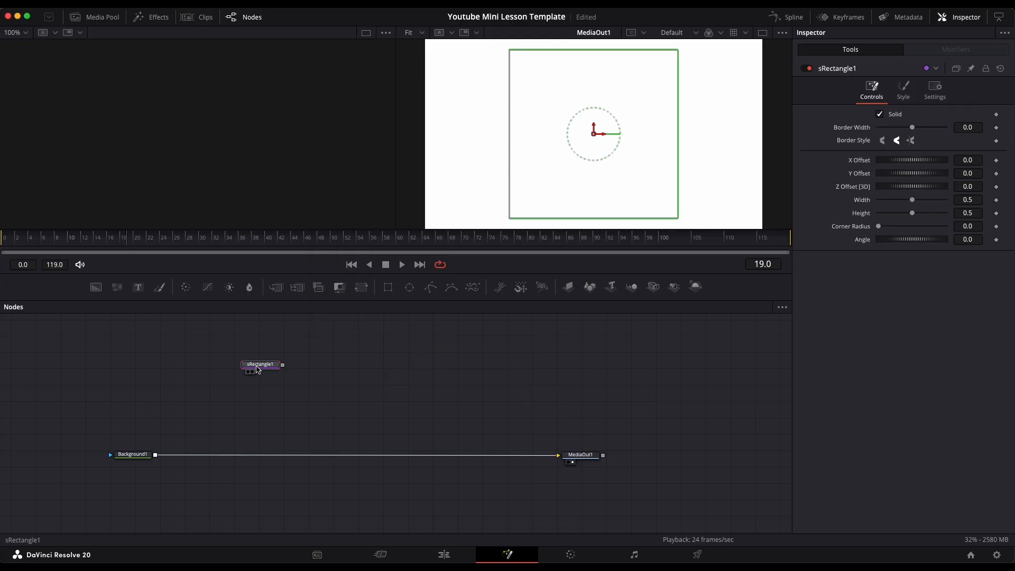
pyautogui.moveTo(248, 358); pyautogui.dragTo(237, 358)
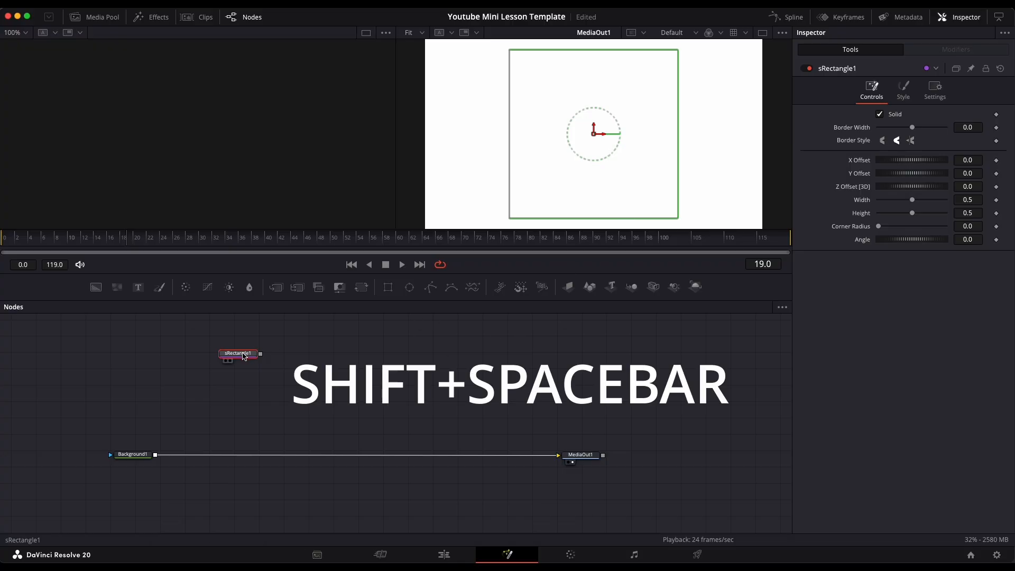
pyautogui.moveTo(243, 353); pyautogui.dragTo(241, 361)
pyautogui.click(213, 409)
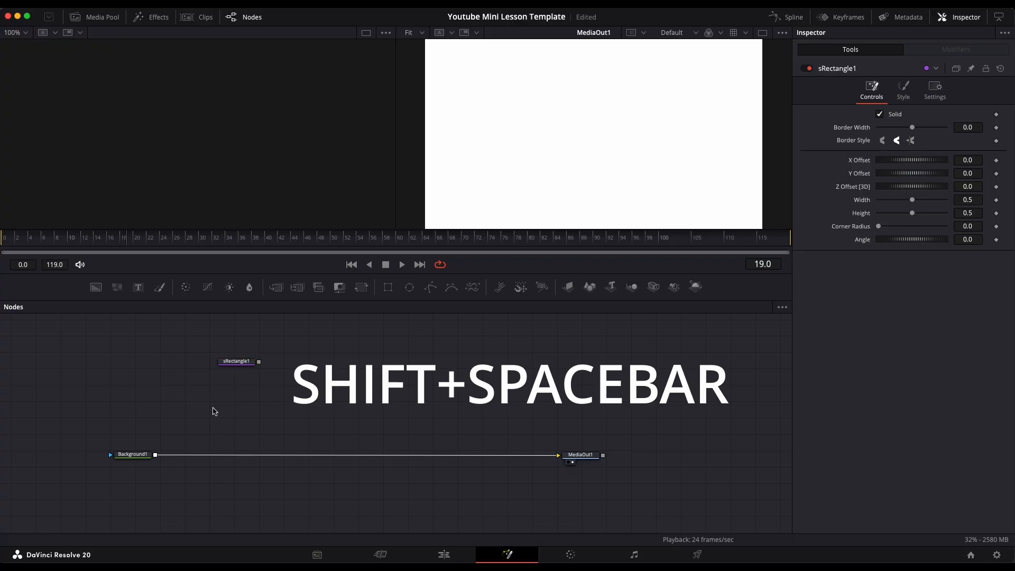
# - Add an sRender node below sRectangle1 and connect sRectangle1's output into it
pyautogui.hotkey('shift', 'space')
pyautogui.write('srec')
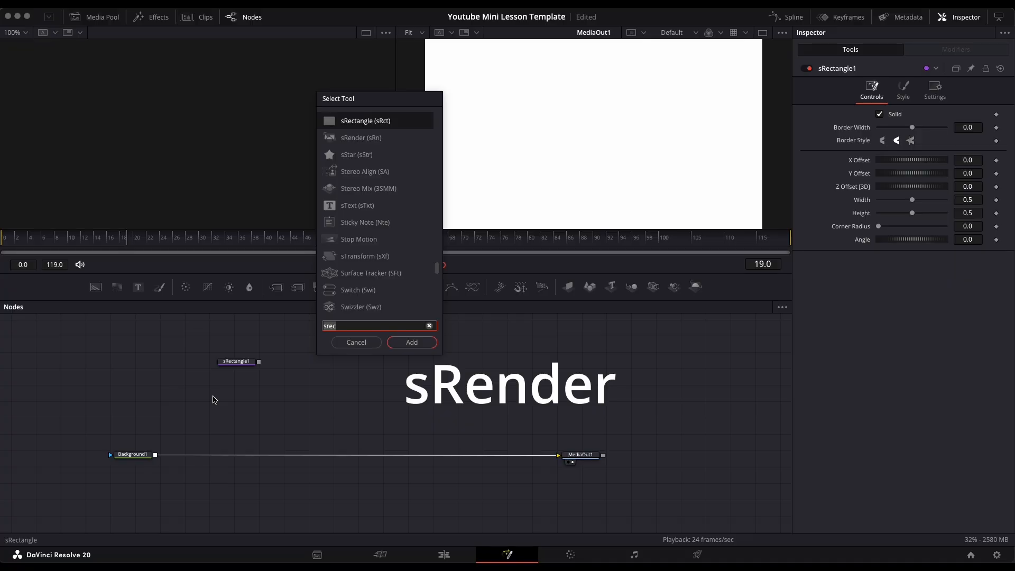
pyautogui.press('BackSpace')
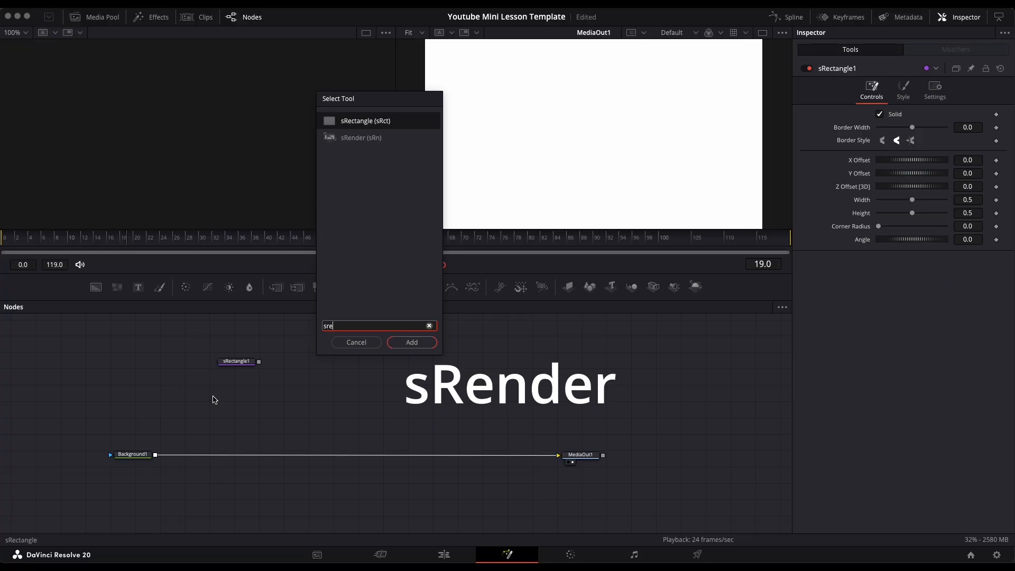
pyautogui.click(355, 139)
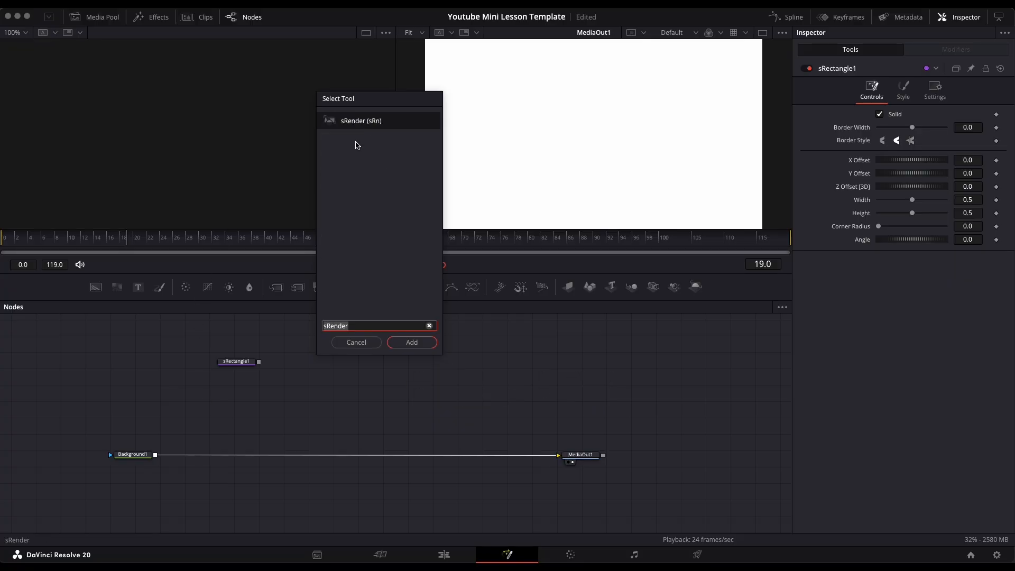
pyautogui.click(411, 342)
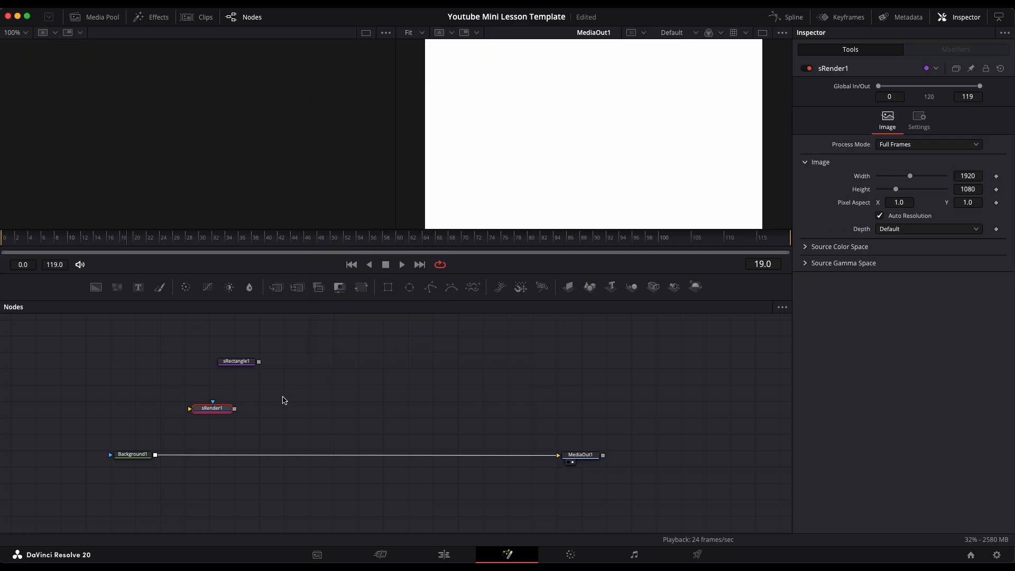
pyautogui.moveTo(208, 410); pyautogui.dragTo(234, 409)
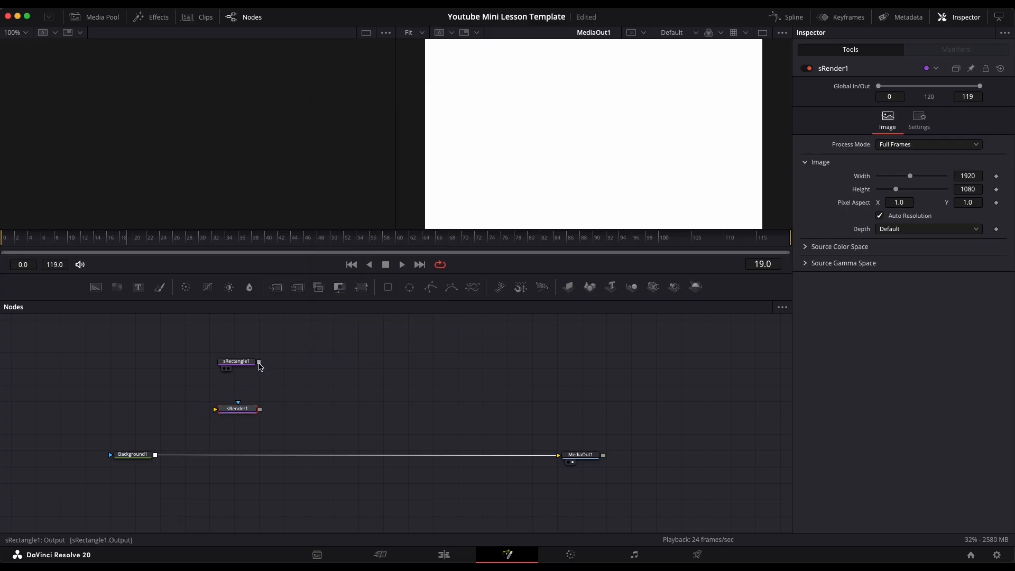
pyautogui.moveTo(259, 362); pyautogui.dragTo(233, 413)
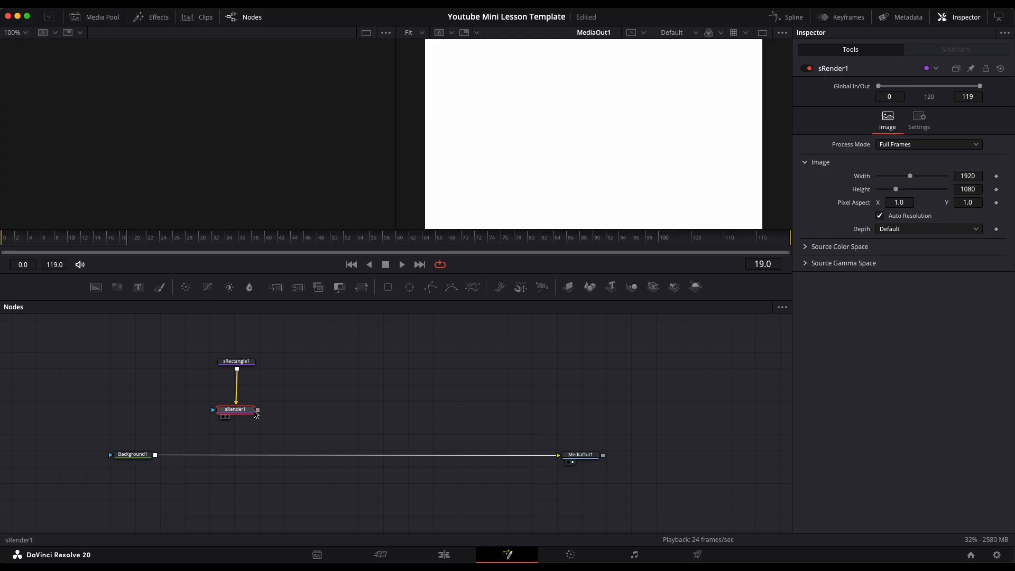
# - Connect sRender1's output onto the Background-to-MediaOut1 link to merge the shape over the background
pyautogui.moveTo(258, 410); pyautogui.dragTo(159, 456)
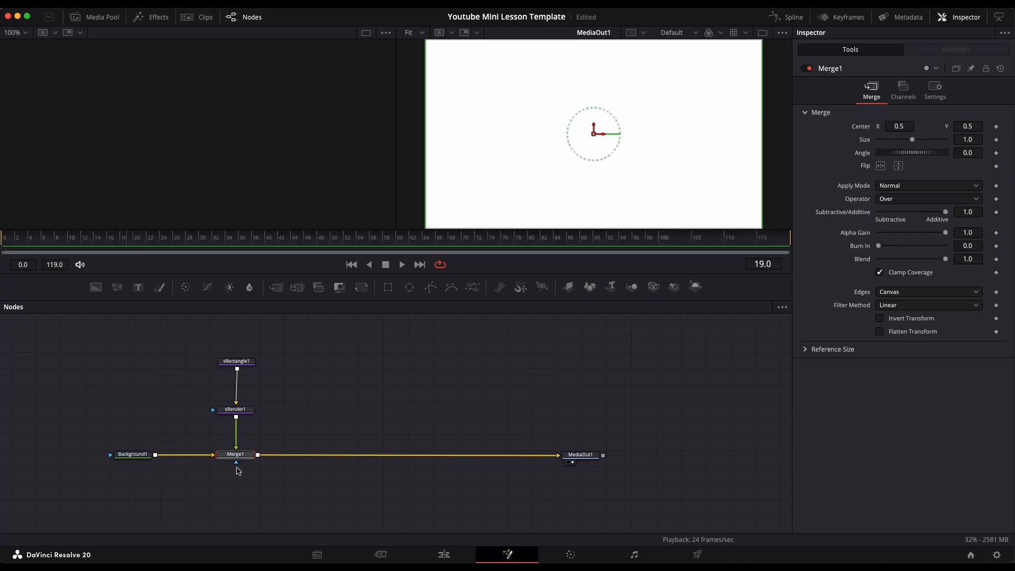
pyautogui.click(338, 394)
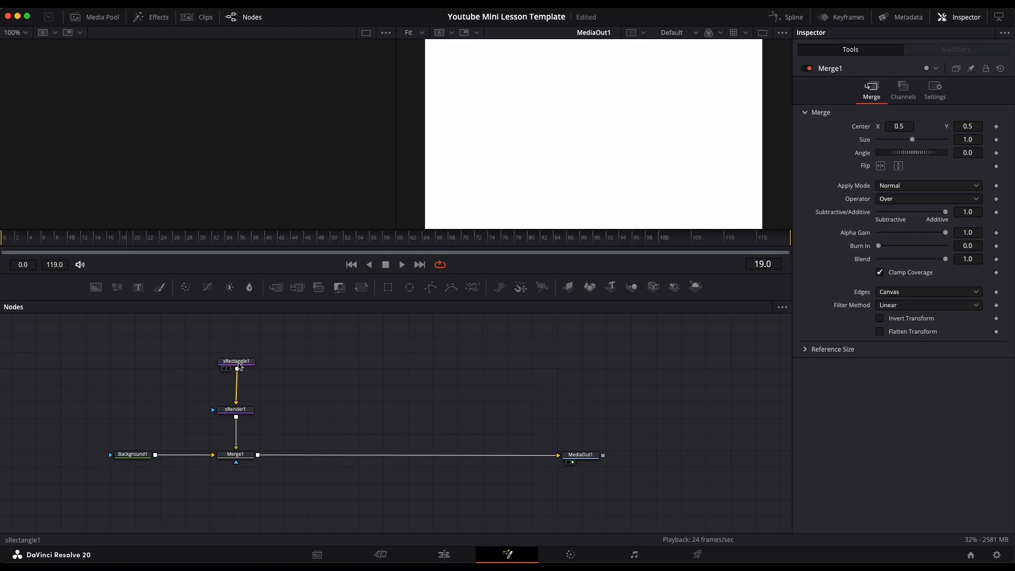
# - Set the sRectangle1 fill color to orange-red in its style settings
pyautogui.click(239, 362)
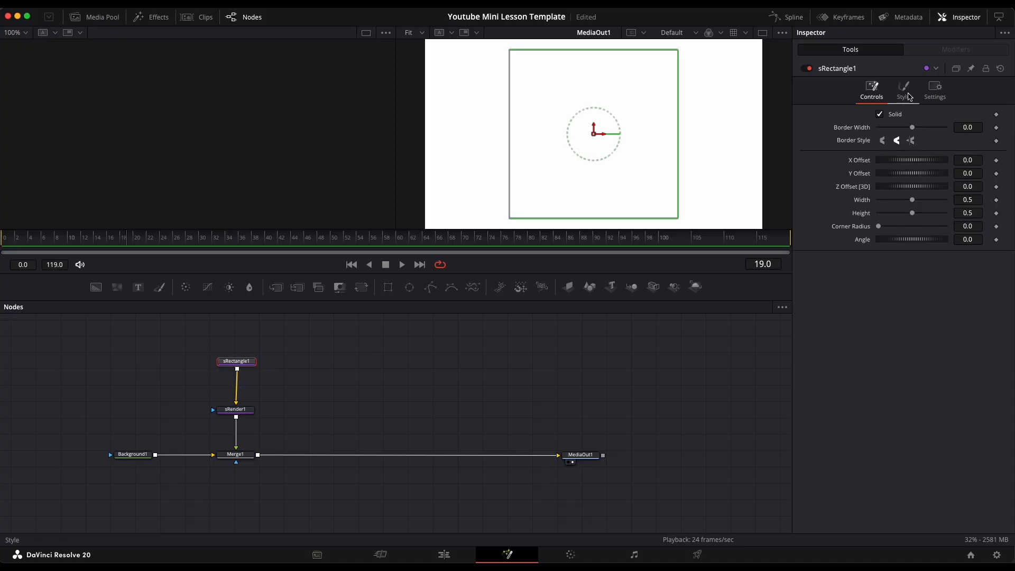
pyautogui.click(909, 96)
pyautogui.click(912, 117)
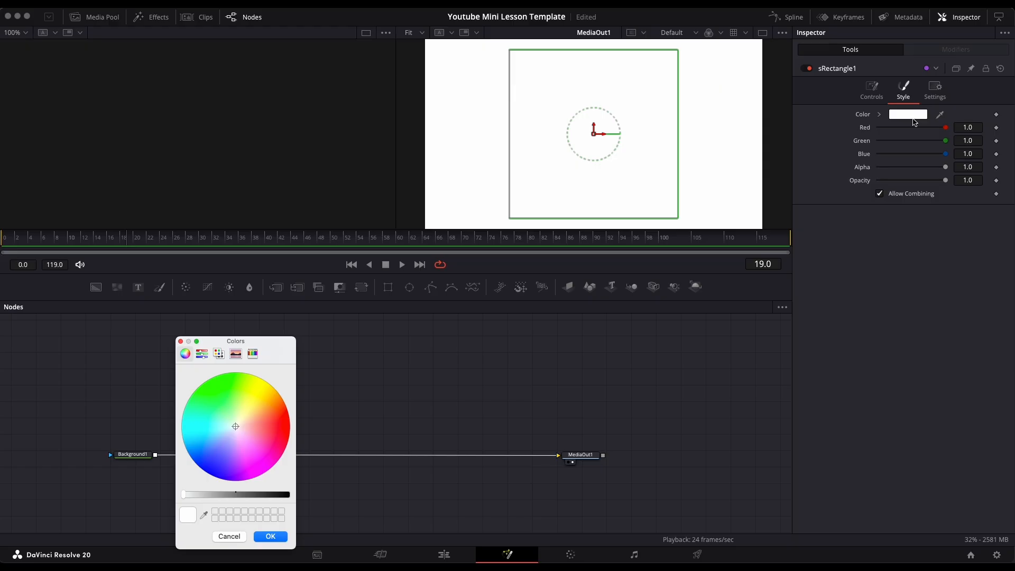
pyautogui.moveTo(255, 415); pyautogui.dragTo(279, 420)
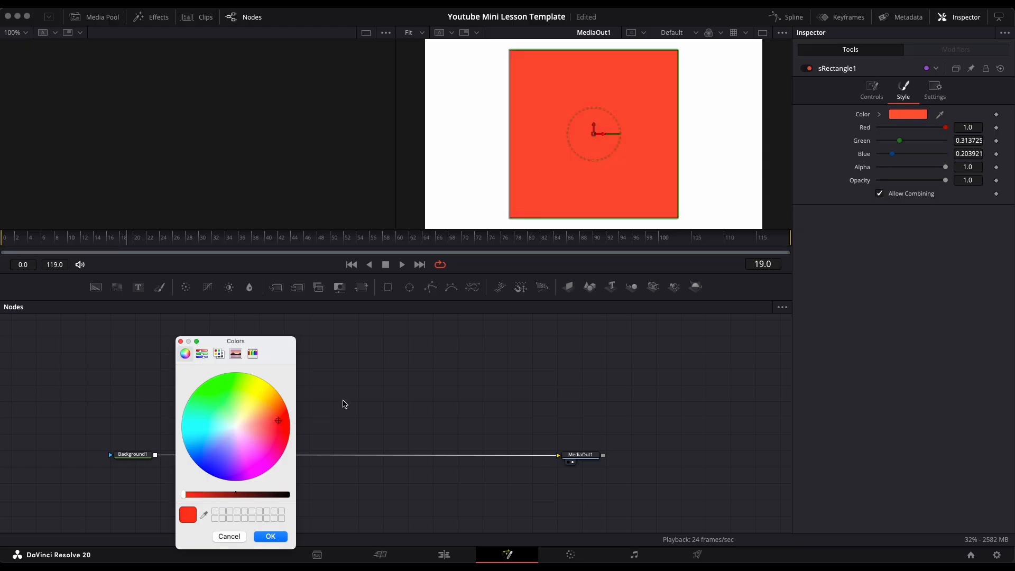
pyautogui.click(269, 537)
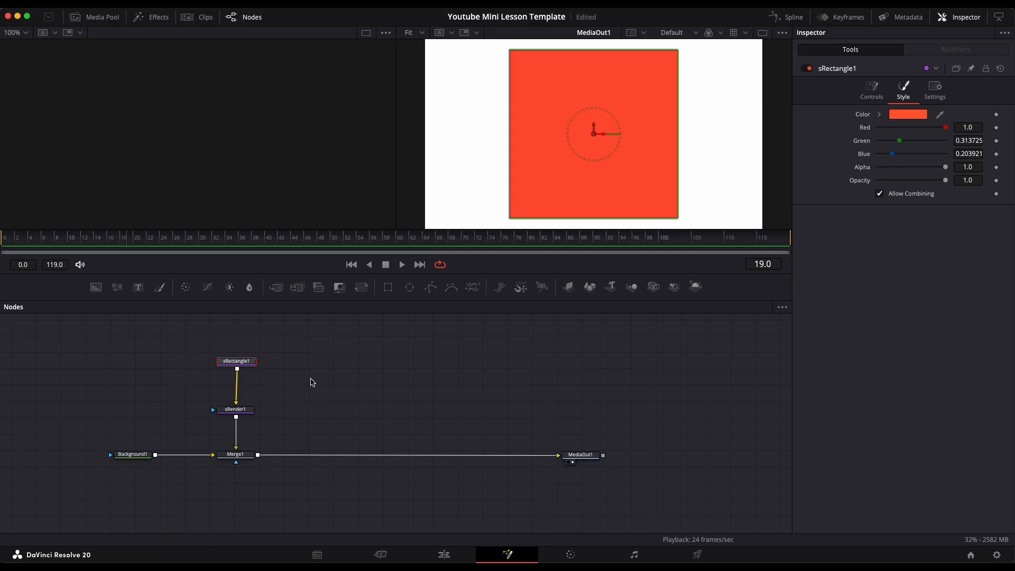
# - Change the sRectangle1 fill color to yellow
pyautogui.moveTo(238, 361); pyautogui.dragTo(237, 363)
pyautogui.click(907, 116)
pyautogui.moveTo(268, 404); pyautogui.dragTo(265, 395)
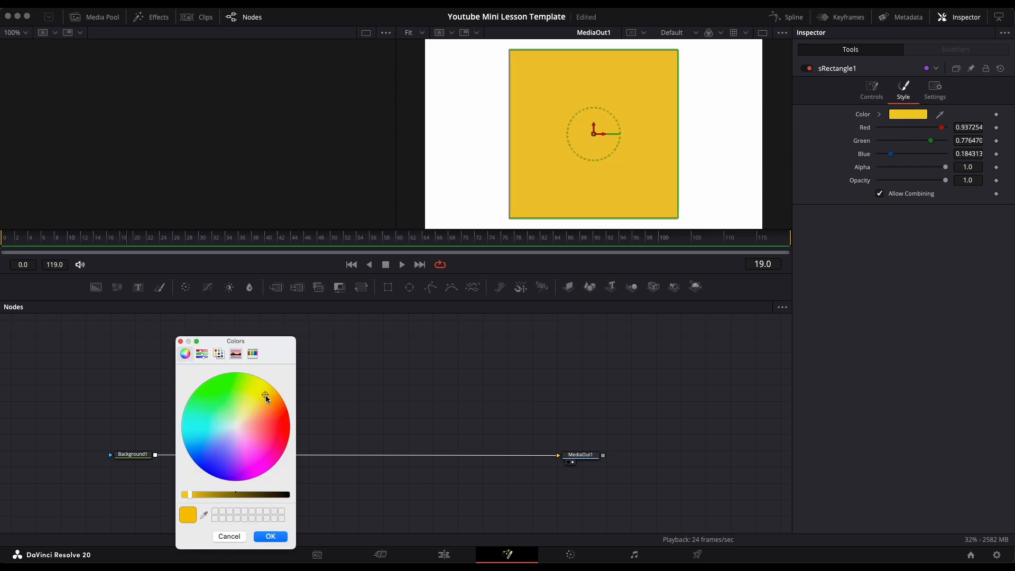
pyautogui.click(272, 536)
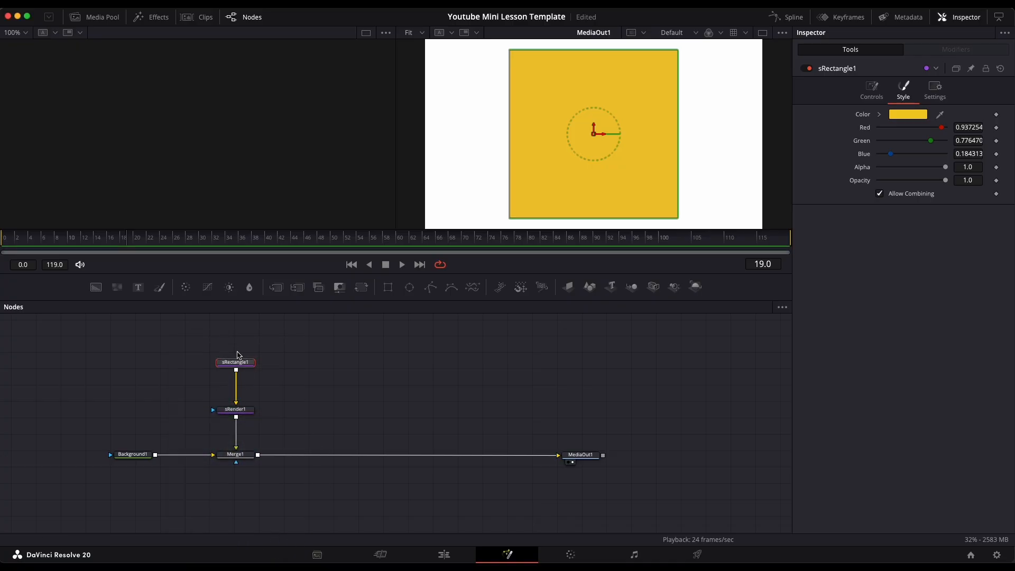
# - Resize the rectangle in the viewer into a smaller portrait shape centred in the frame
pyautogui.moveTo(236, 366); pyautogui.dragTo(236, 358)
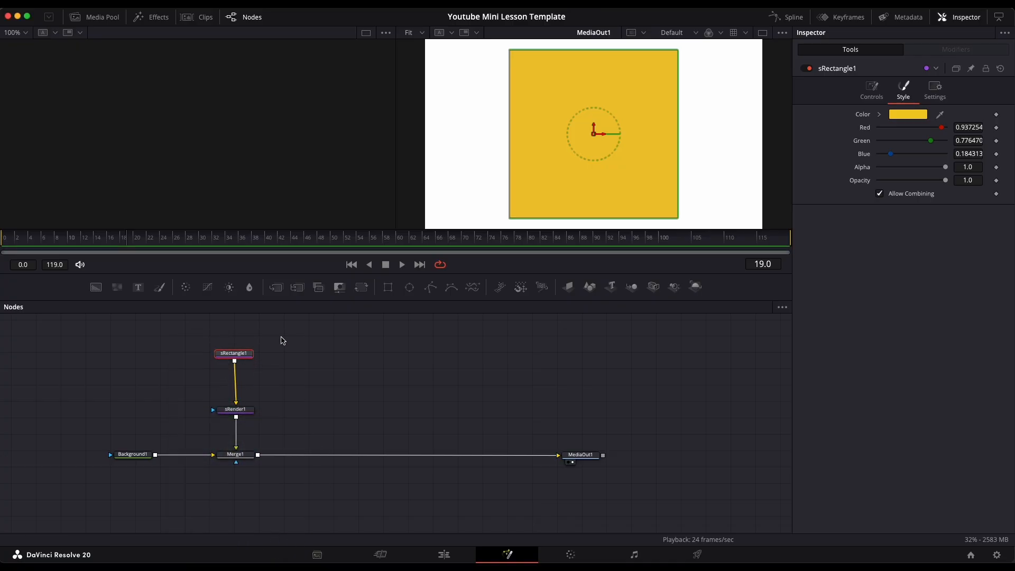
pyautogui.moveTo(579, 218); pyautogui.dragTo(577, 179)
pyautogui.moveTo(510, 163); pyautogui.dragTo(558, 178)
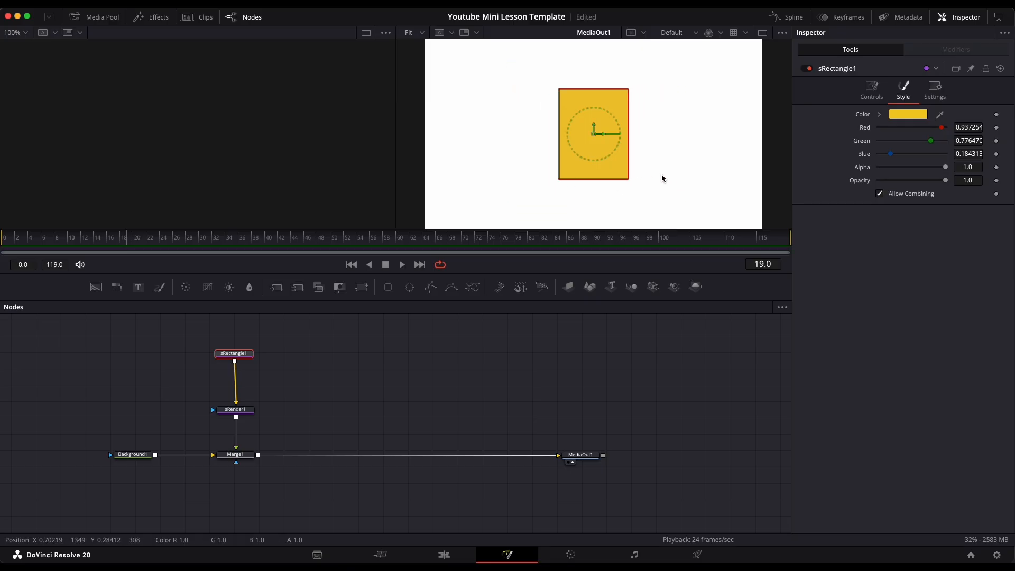
pyautogui.click(584, 388)
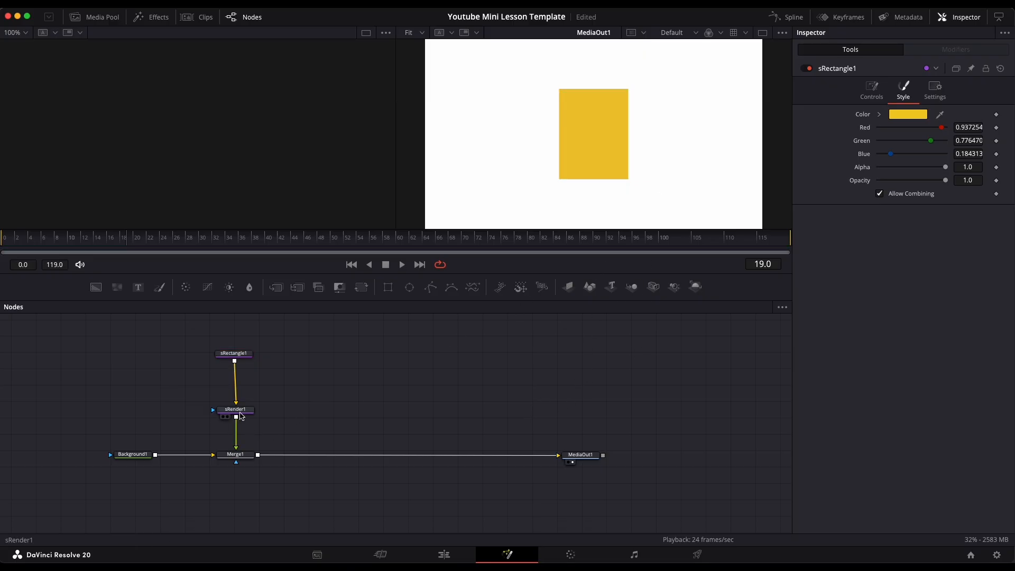
# - Make room between the shape nodes and add an sTransform node found by searching "stran" in Select Tool
pyautogui.moveTo(242, 410); pyautogui.dragTo(241, 422)
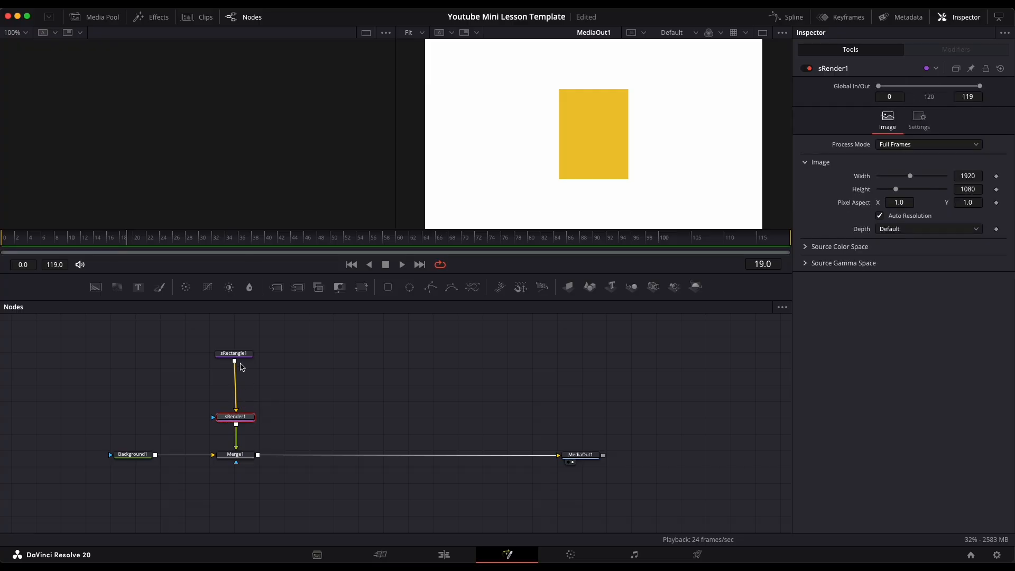
pyautogui.moveTo(234, 353); pyautogui.dragTo(238, 349)
pyautogui.click(308, 370)
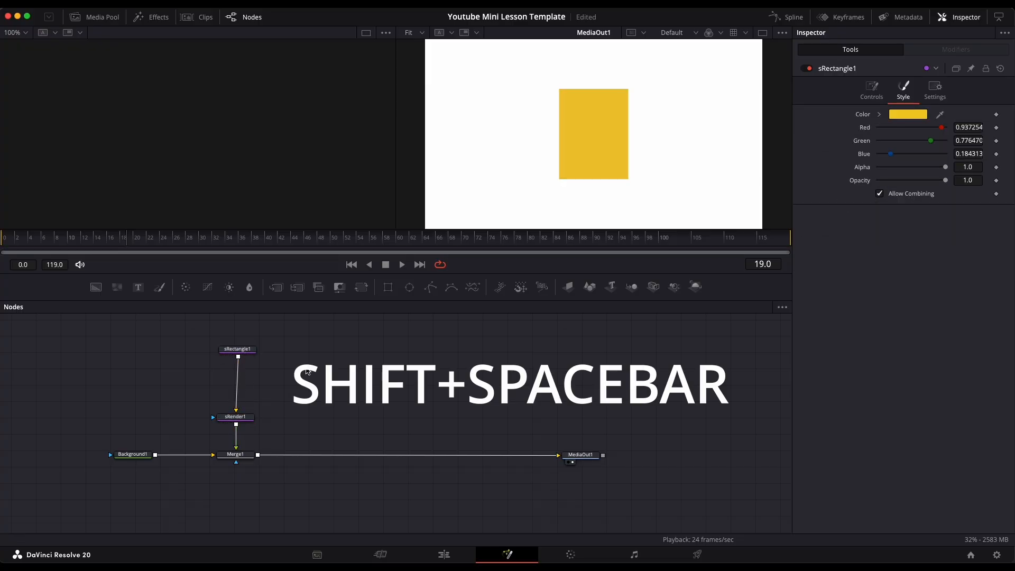
pyautogui.hotkey('shift', 'space')
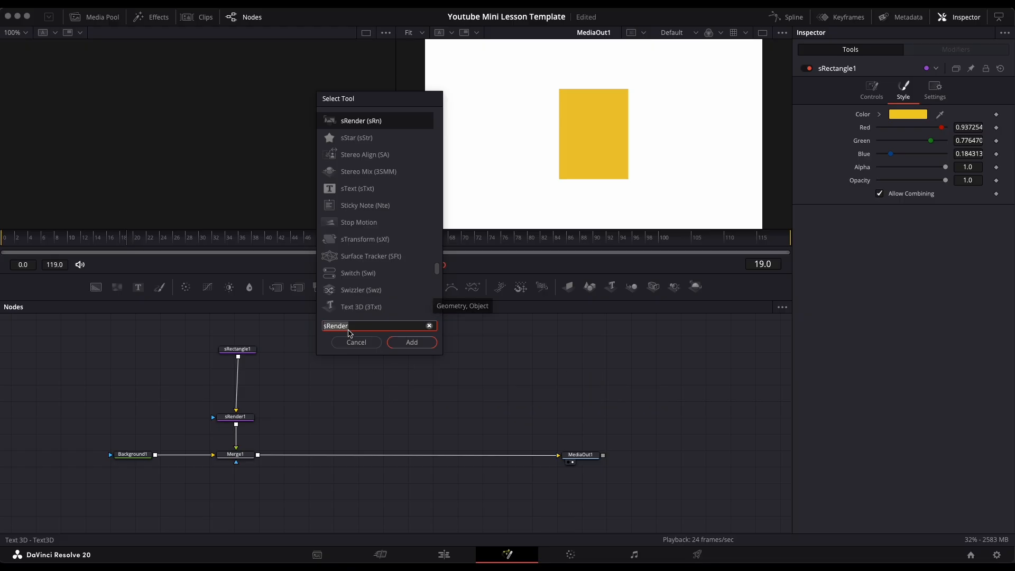
pyautogui.click(348, 326)
pyautogui.doubleClick(340, 328)
pyautogui.write('st')
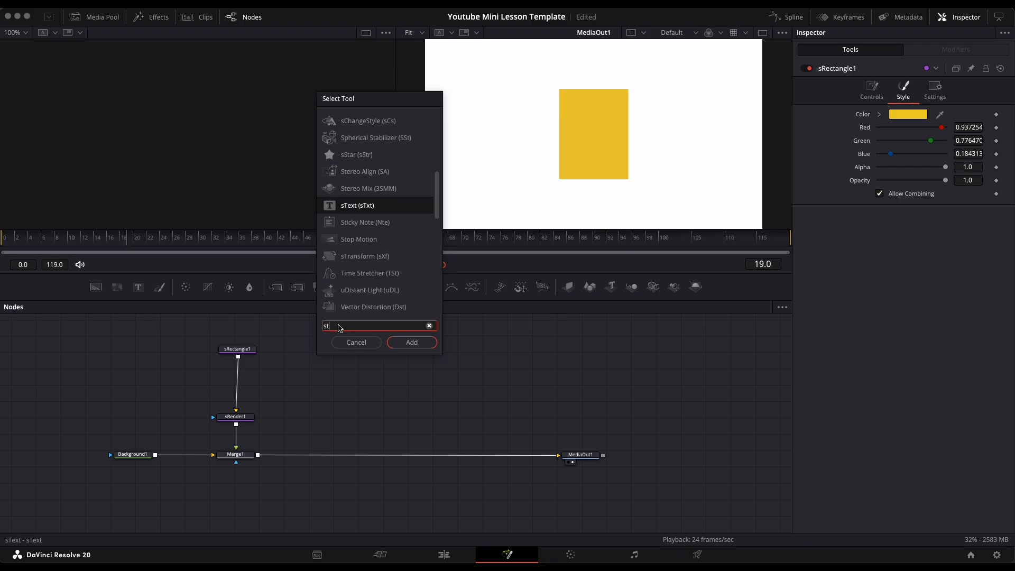
pyautogui.write('ra')
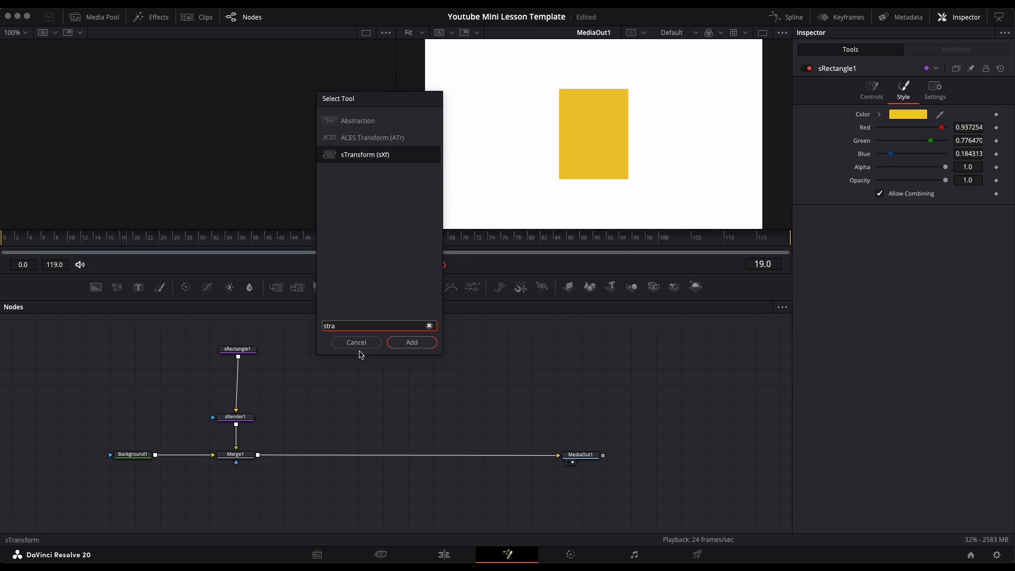
pyautogui.write('n')
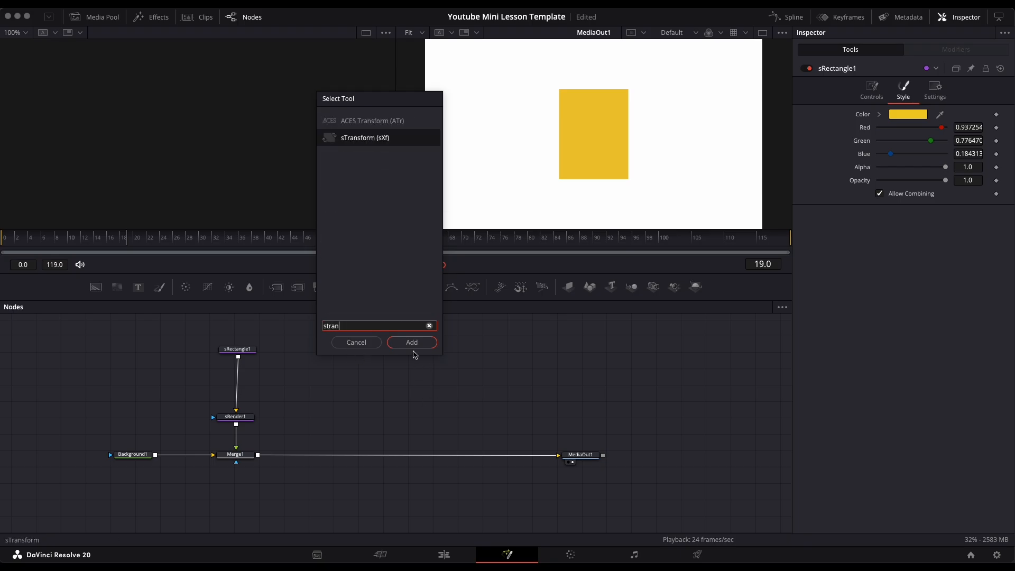
pyautogui.click(415, 344)
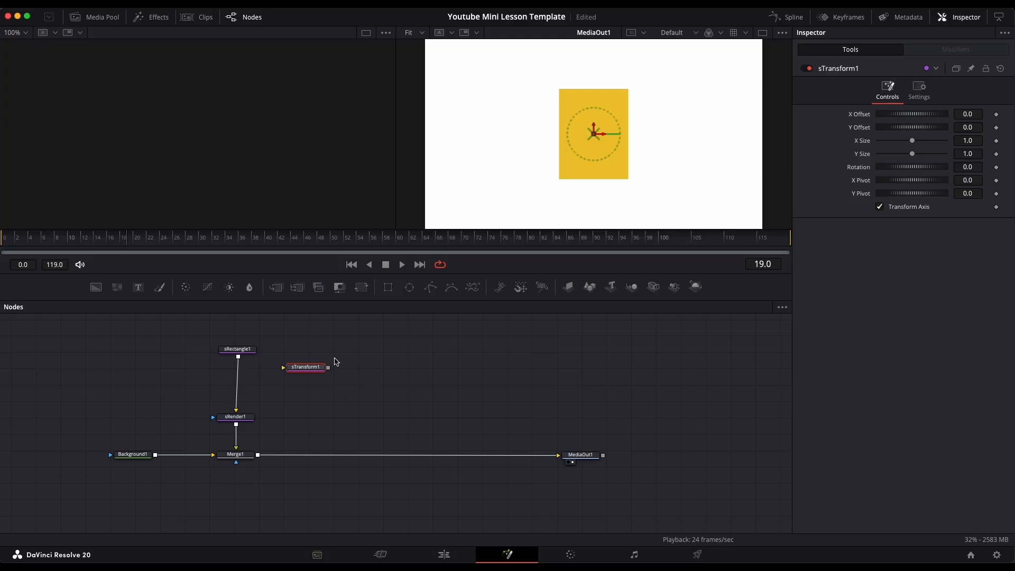
# - Insert sTransform1 between sRectangle1 and sRender1 and select it
pyautogui.moveTo(310, 372); pyautogui.dragTo(248, 391)
pyautogui.moveTo(236, 354); pyautogui.dragTo(236, 348)
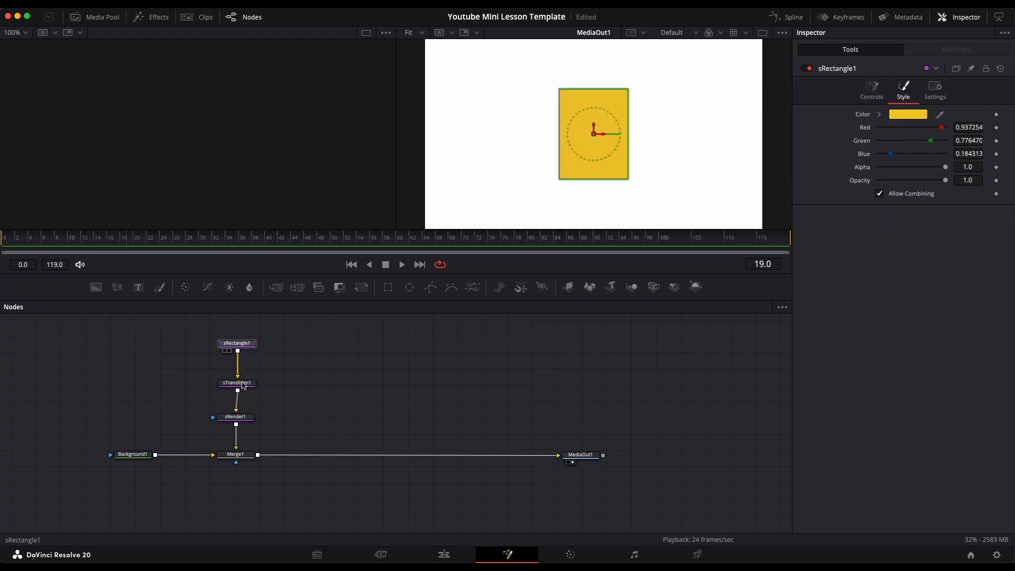
pyautogui.click(237, 383)
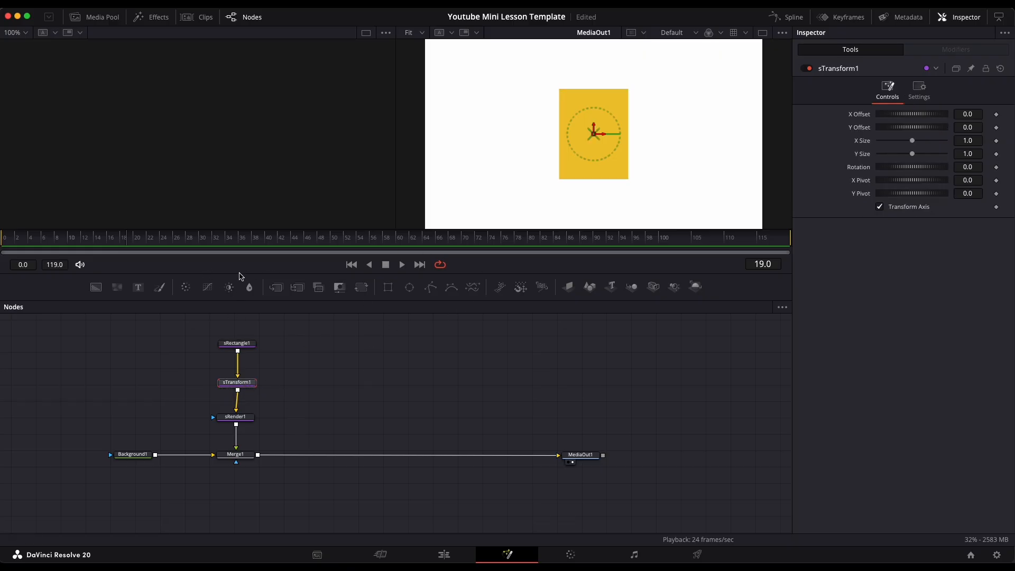
# - At frame 0, set sTransform1's X Offset to -0.348 and add a keyframe for it
pyautogui.moveTo(237, 233); pyautogui.dragTo(9, 251)
pyautogui.moveTo(241, 385); pyautogui.dragTo(239, 386)
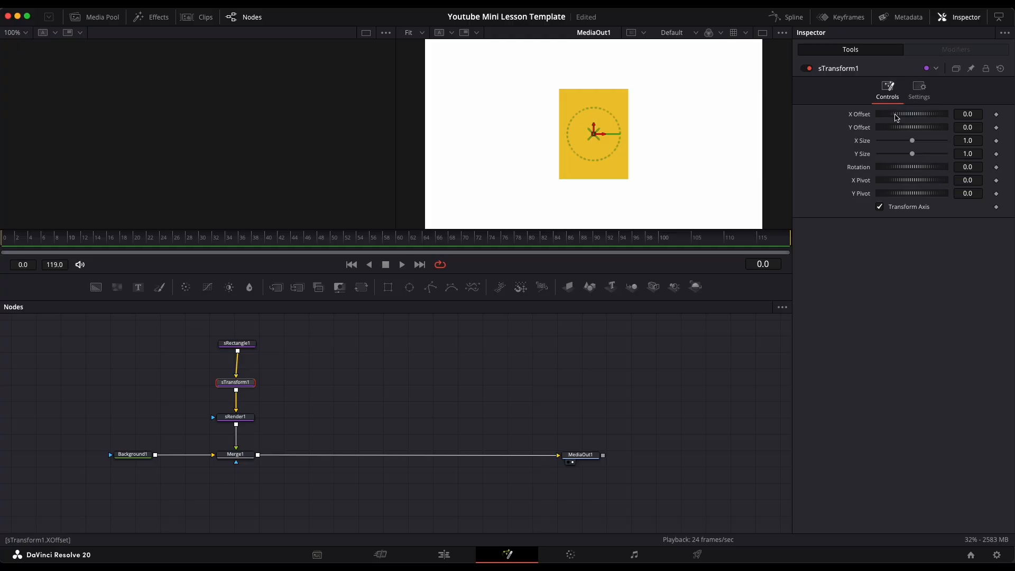
pyautogui.moveTo(898, 117); pyautogui.dragTo(887, 122)
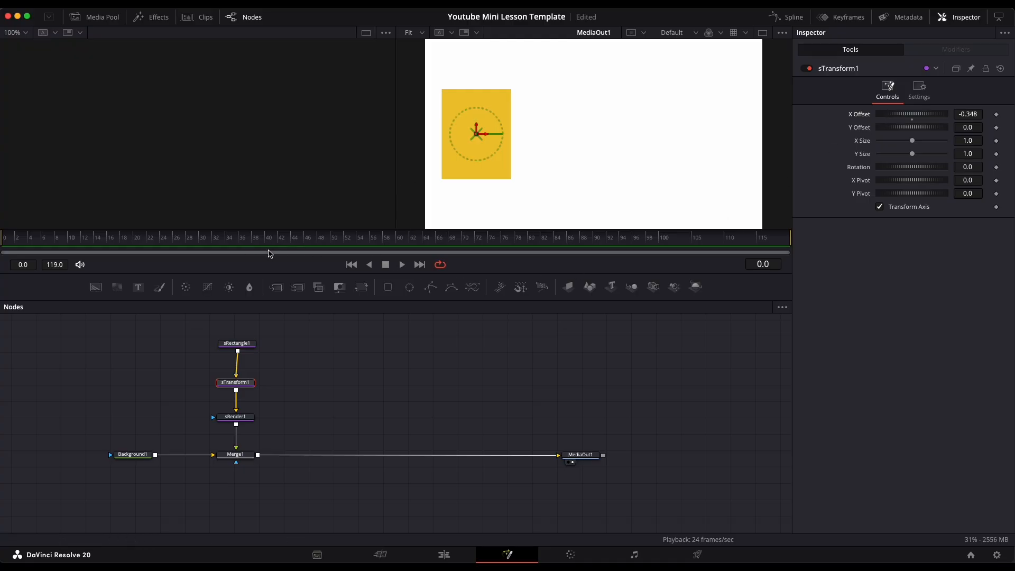
pyautogui.click(43, 244)
pyautogui.moveTo(44, 244); pyautogui.dragTo(3, 250)
pyautogui.click(995, 115)
# - At frame 20, set the X Offset to 0.362 to create the second keyframe
pyautogui.click(136, 242)
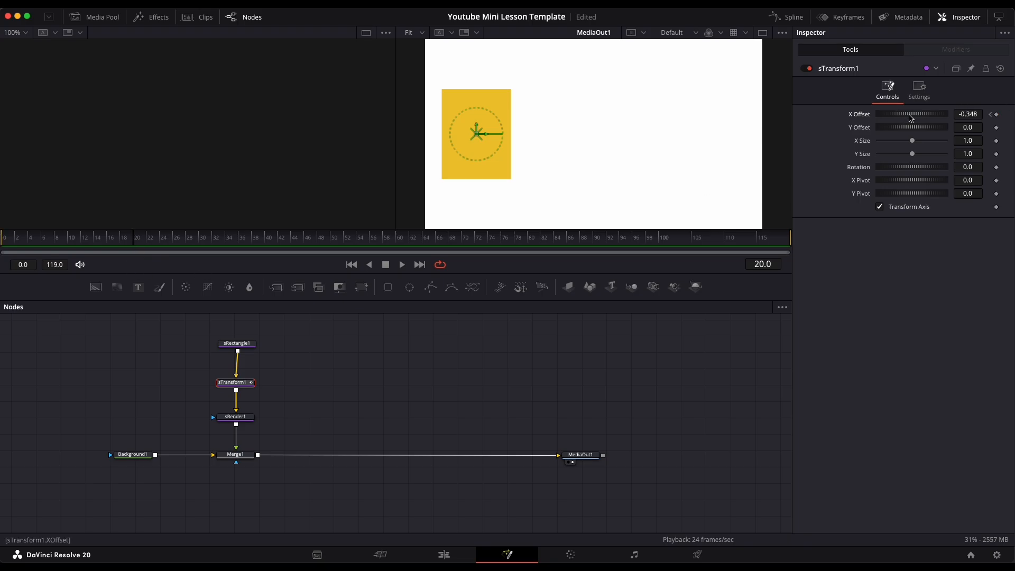
pyautogui.moveTo(911, 117); pyautogui.dragTo(937, 123)
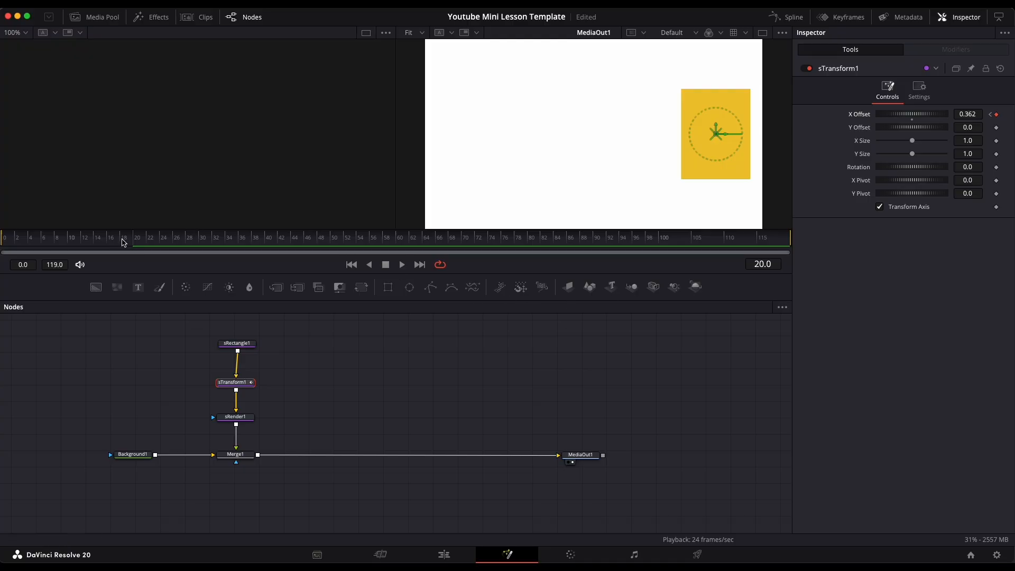
# - Play the animation from frame 0, stop it, return to the start and save the project
pyautogui.moveTo(123, 242); pyautogui.dragTo(4, 248)
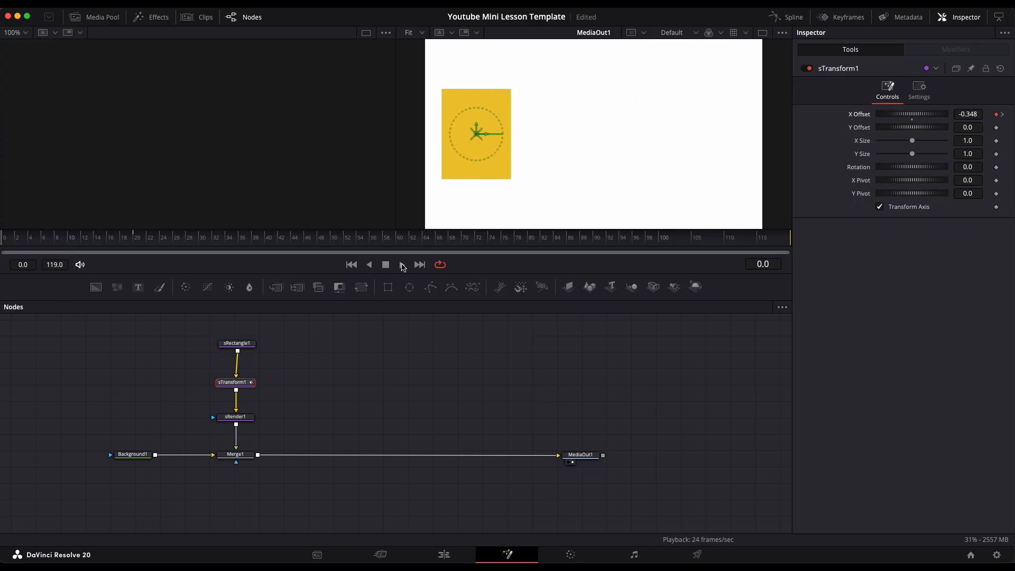
pyautogui.click(403, 267)
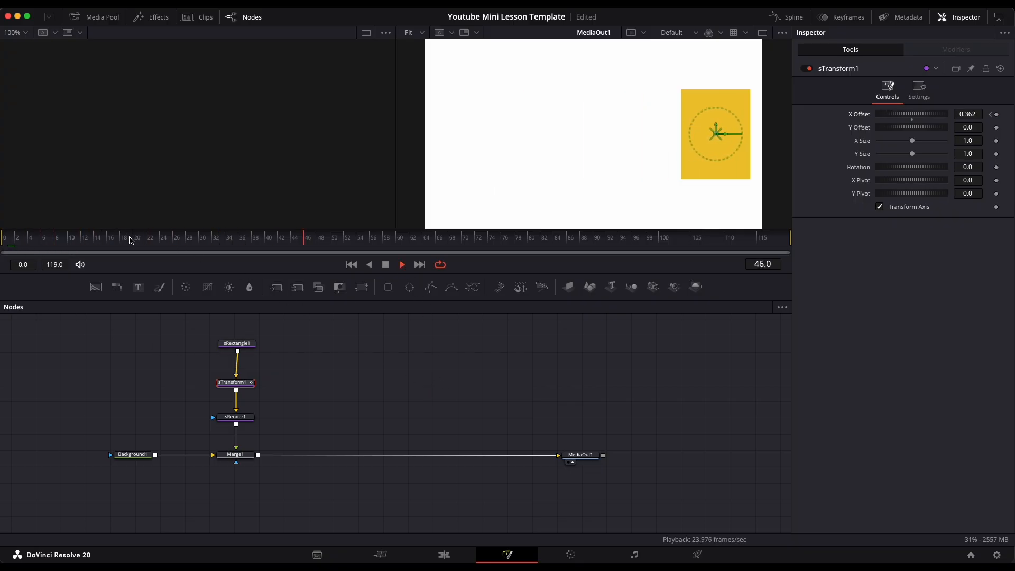
pyautogui.click(386, 265)
pyautogui.moveTo(121, 239); pyautogui.dragTo(3, 239)
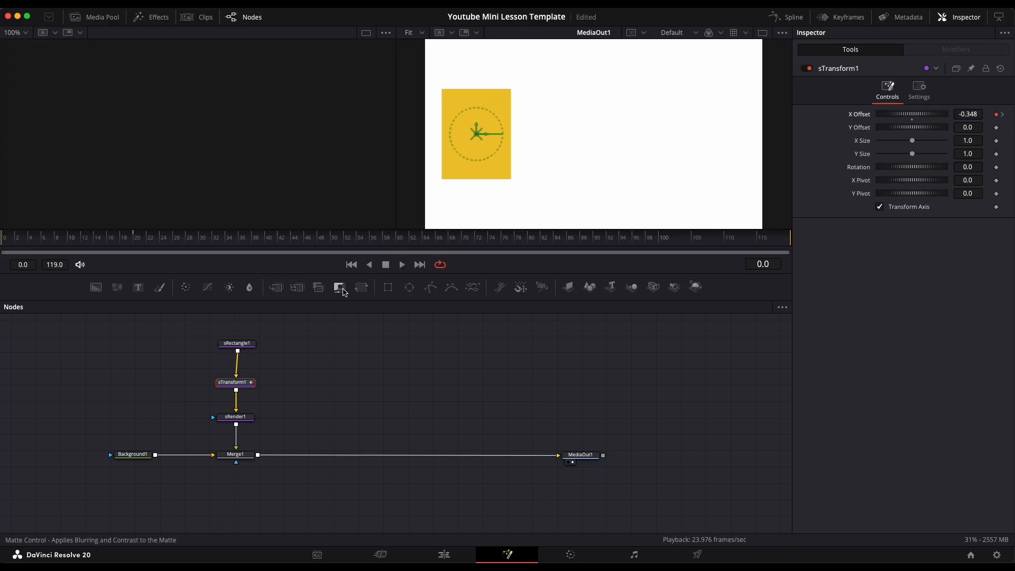
pyautogui.press('super+s')
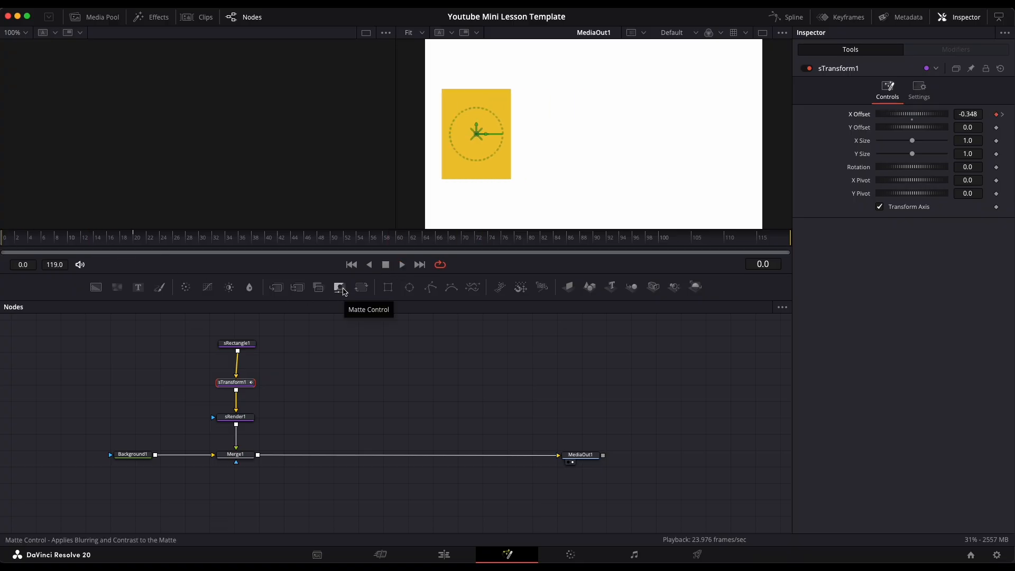